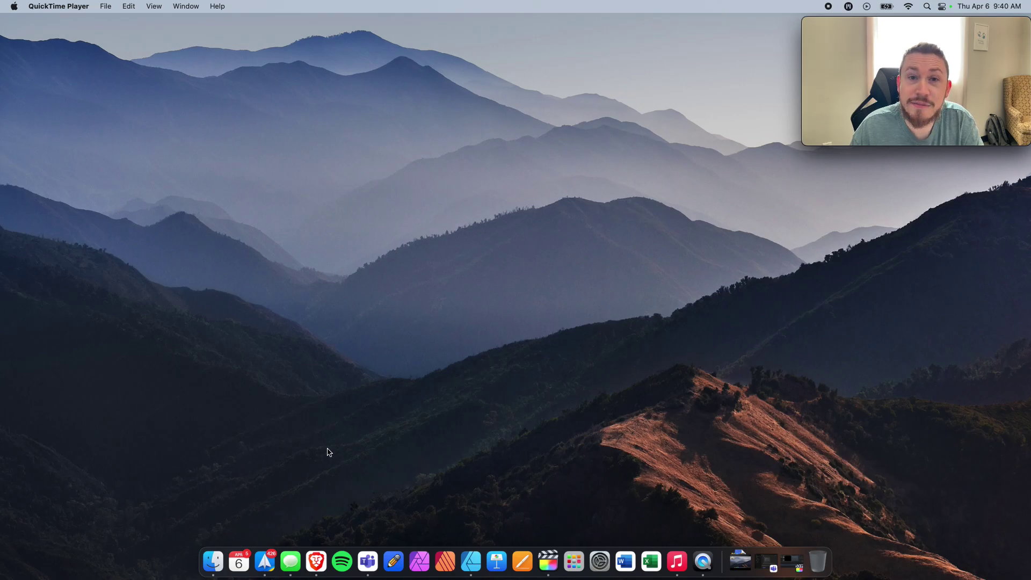
Step: Launch Teams and search the added apps for 'vacation track'
left_click(367, 560)
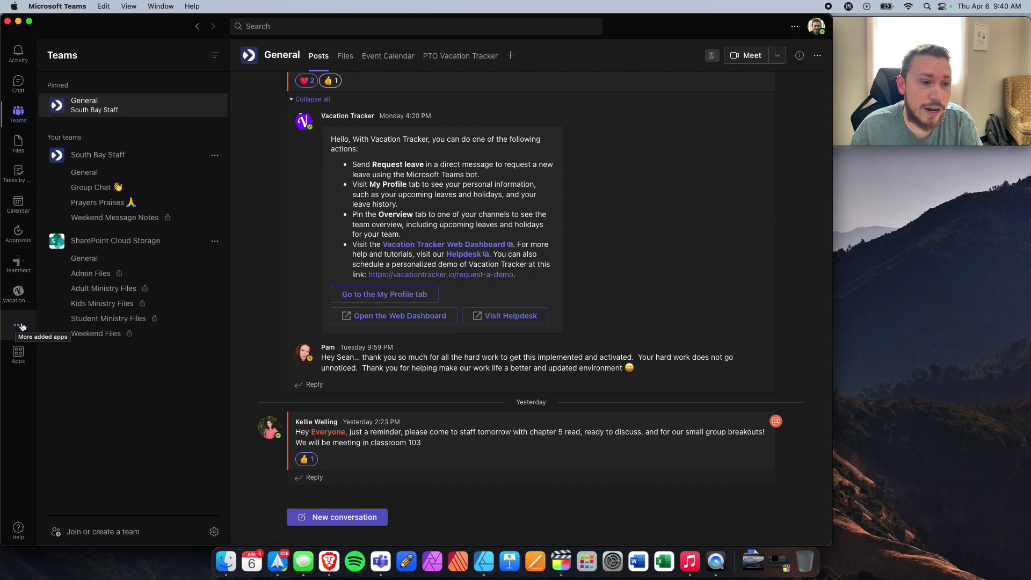
left_click(20, 329)
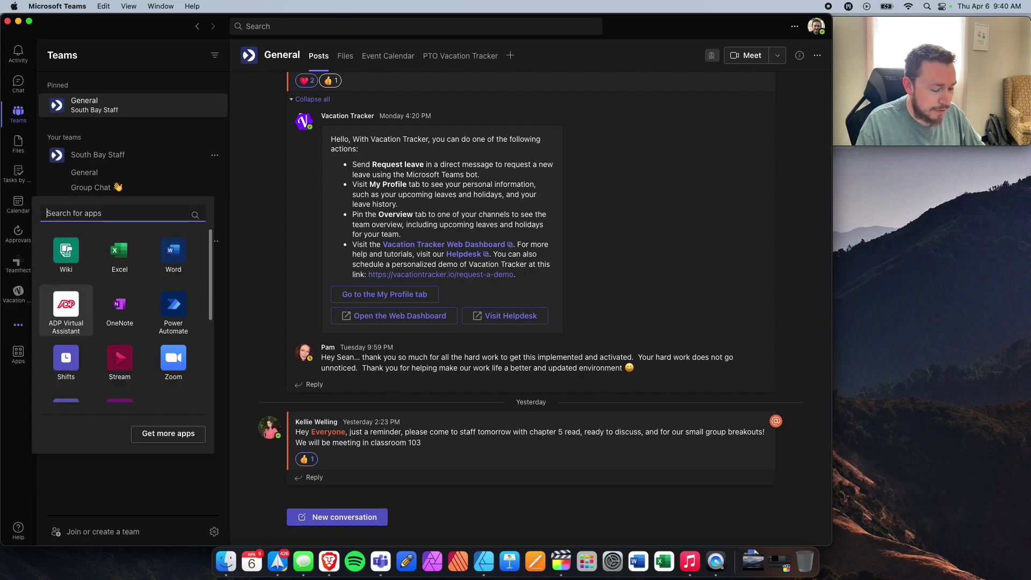
type("vacation tracker")
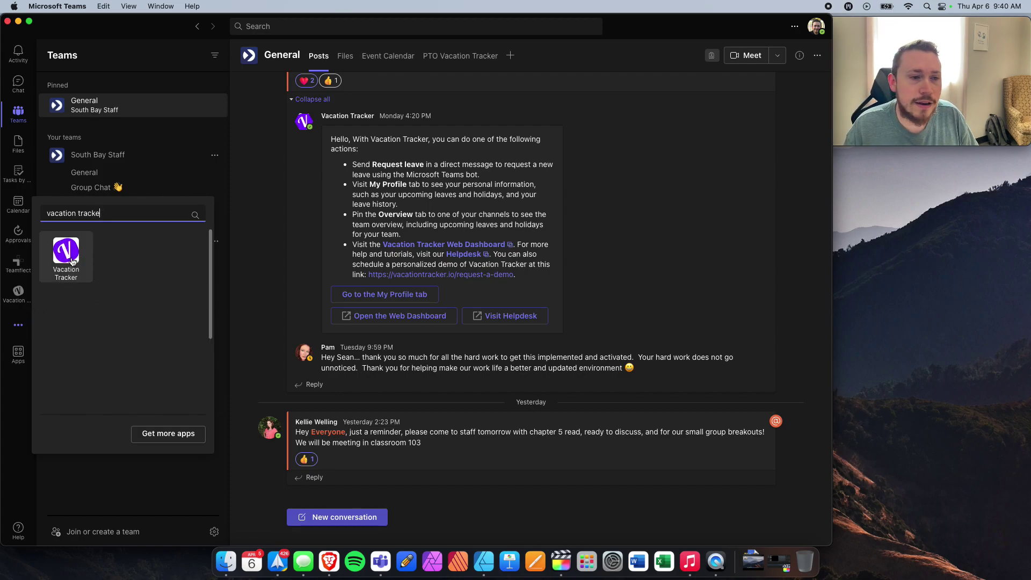
key("BackSpace")
key("BackSpace")
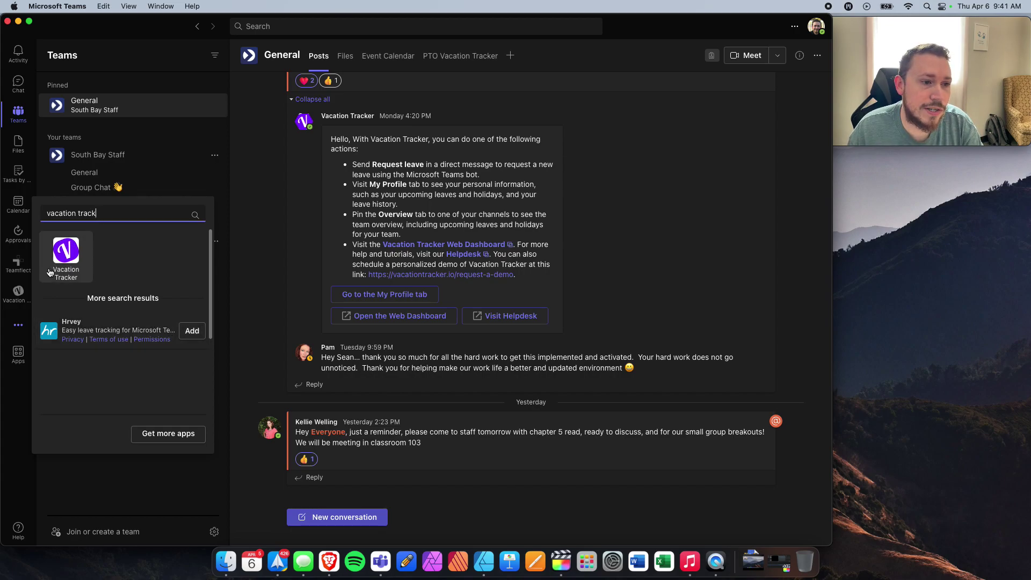
Step: Open the Vacation Tracker app to show its Summer PTO and Fall PTO confirmations
left_click(12, 296)
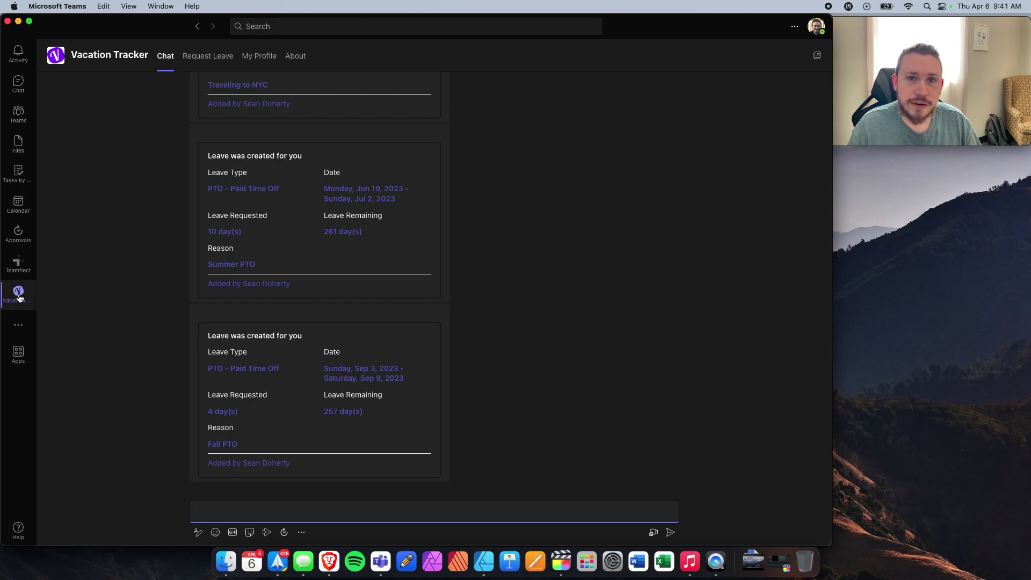
right_click(19, 297)
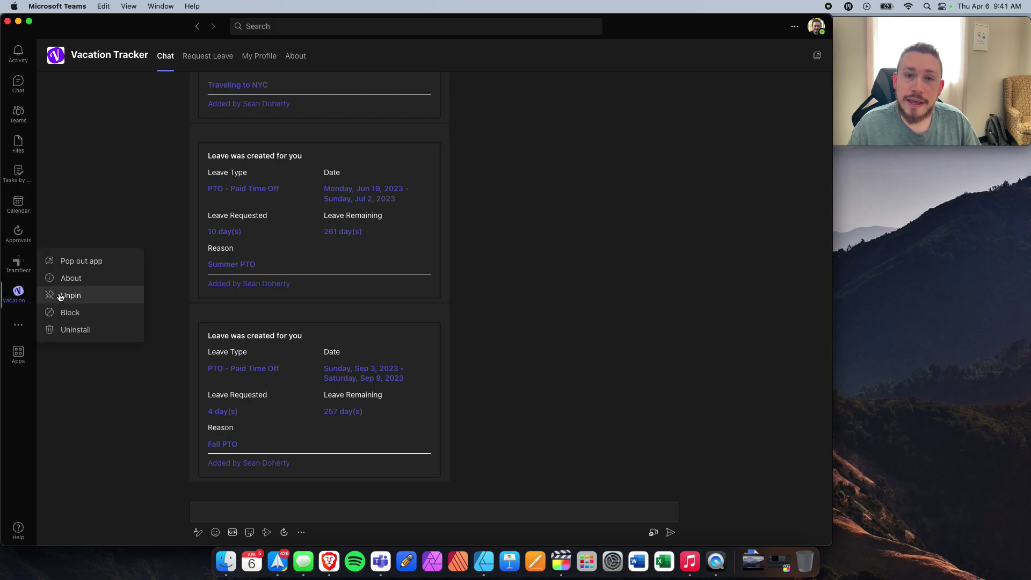
left_click(23, 297)
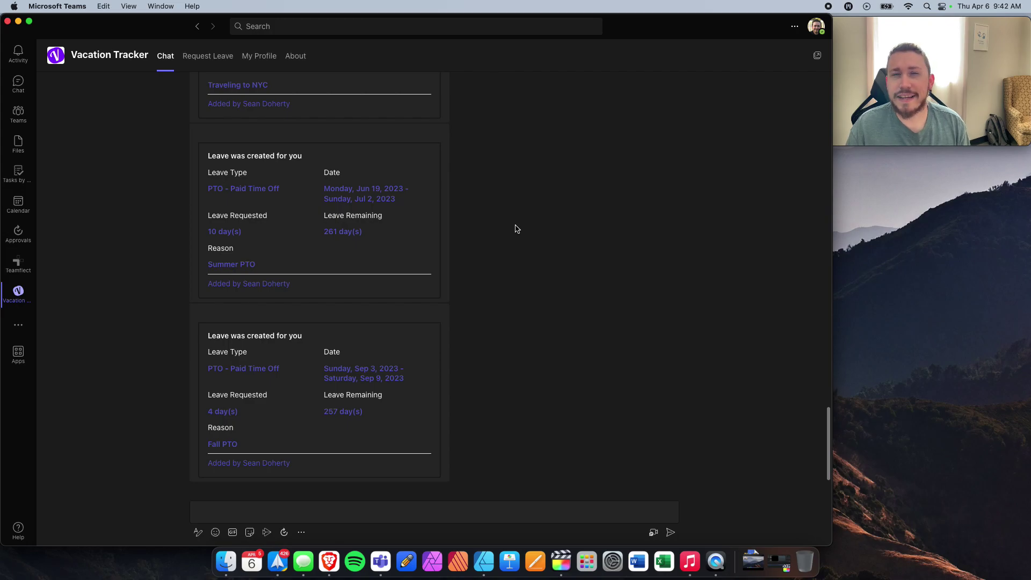
Step: Show the Request Leave form with its leave-type dropdown expanded
left_click(200, 60)
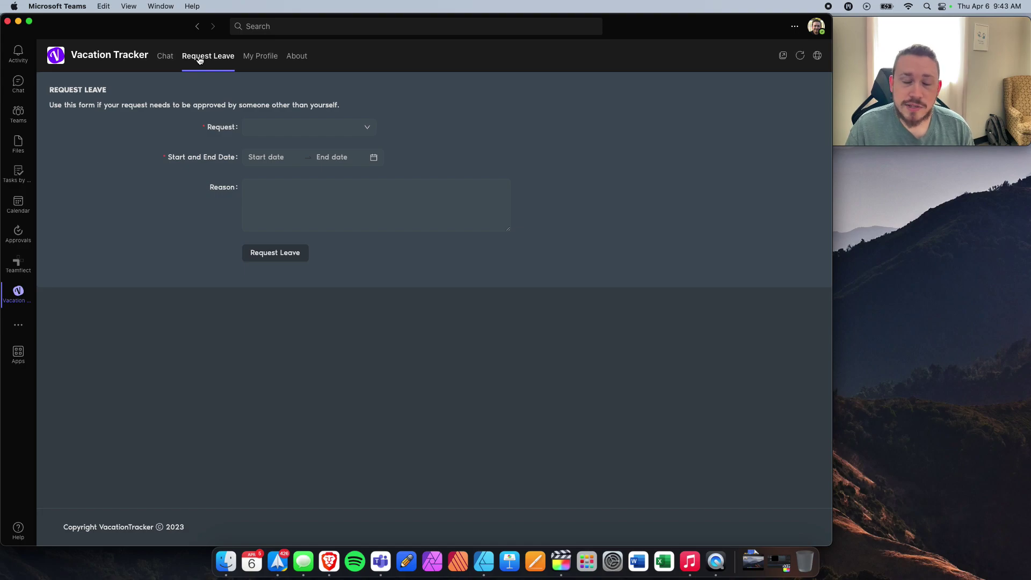
left_click(360, 134)
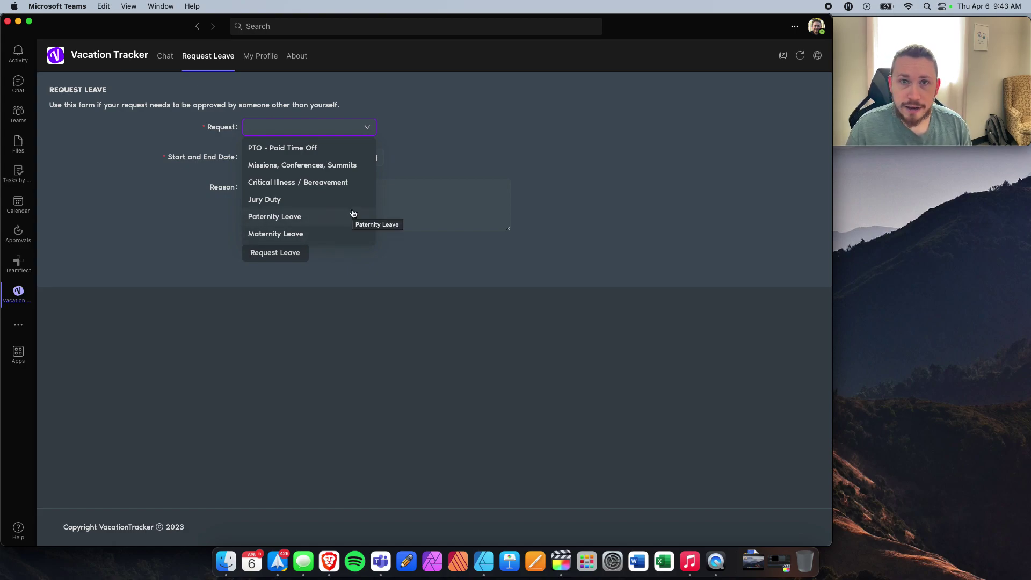
Step: Try Maternity Leave, then settle on Paternity Leave with its 10d quota
left_click(310, 235)
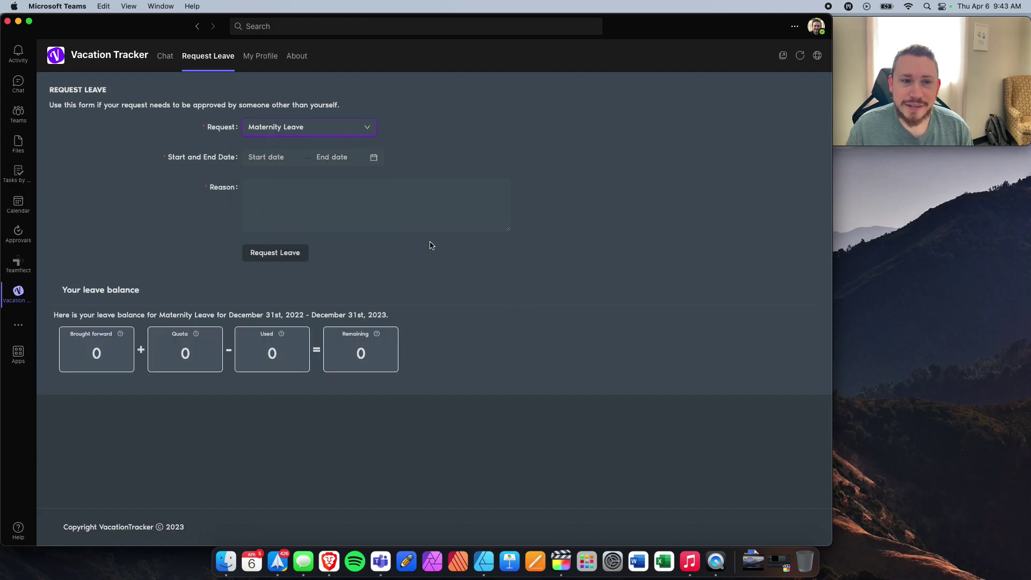
left_click(344, 122)
left_click(289, 214)
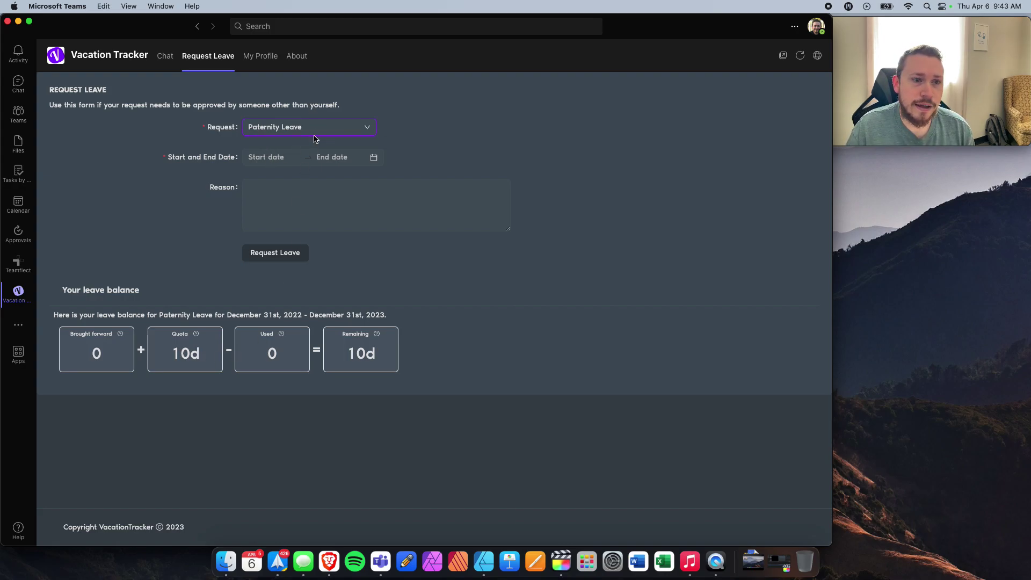
left_click(272, 156)
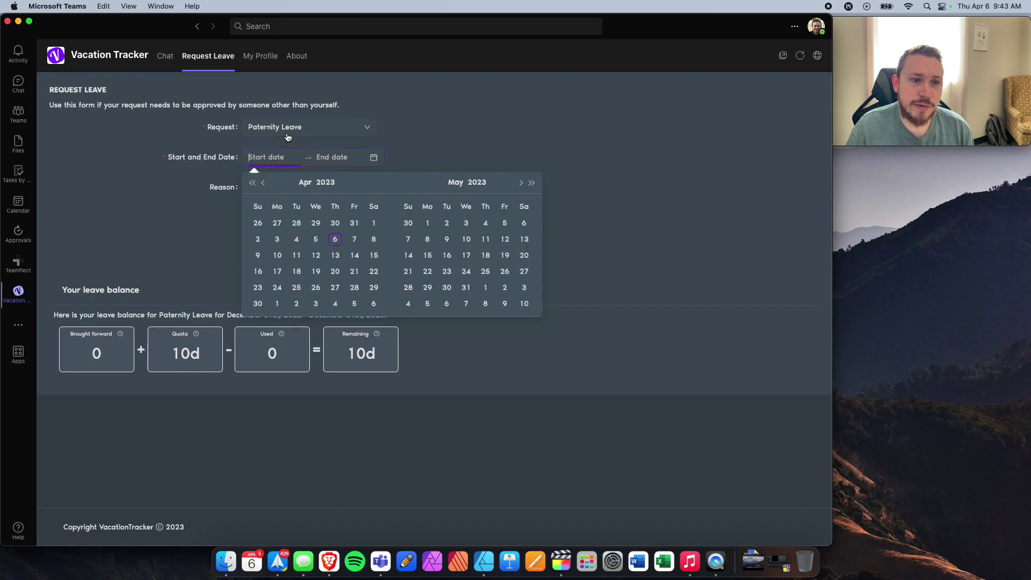
left_click(217, 156)
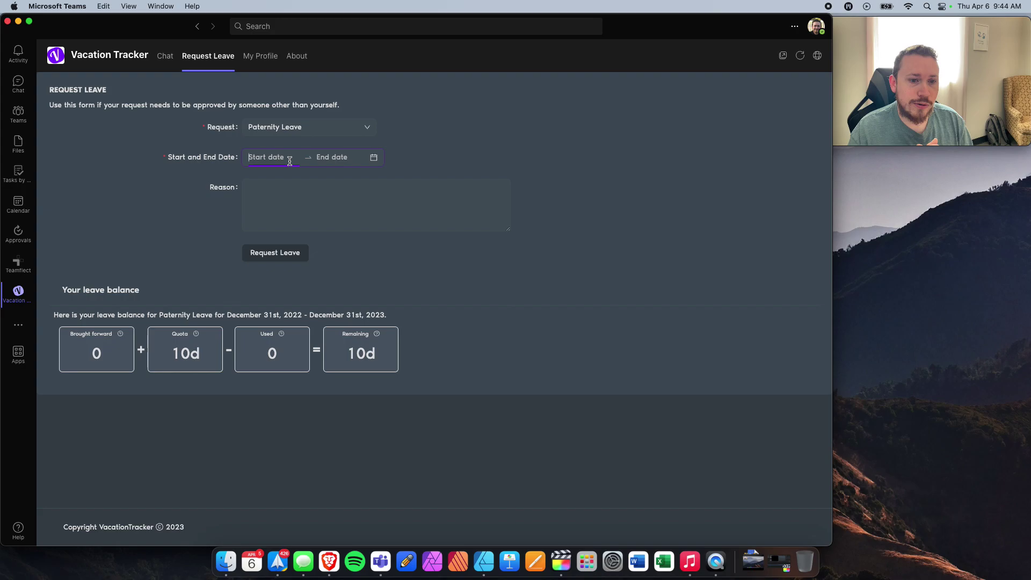
Step: Select 'Missions, Conferences, Summits' as the leave type, showing unlimited quota and 5d used
left_click(316, 134)
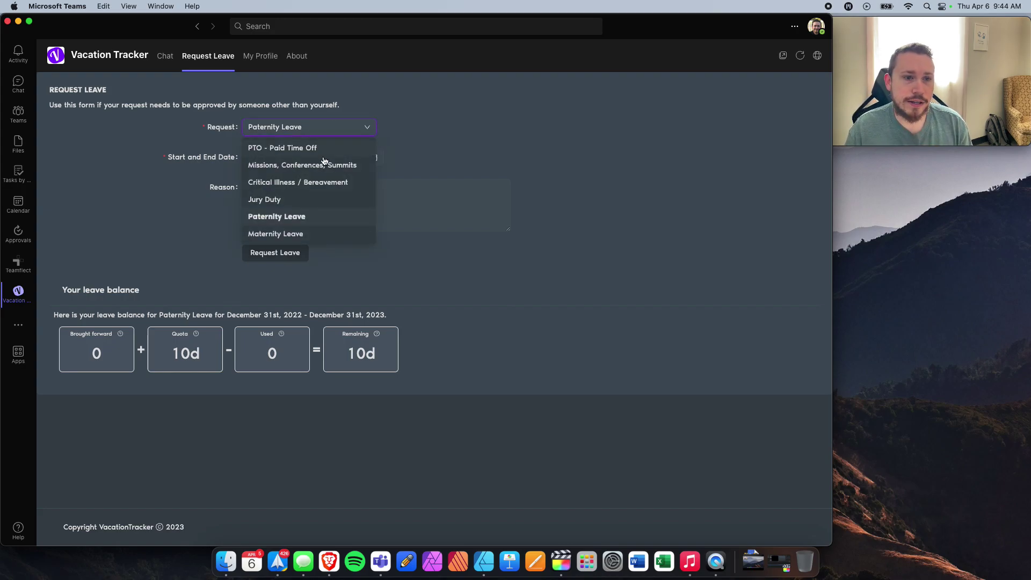
left_click(289, 168)
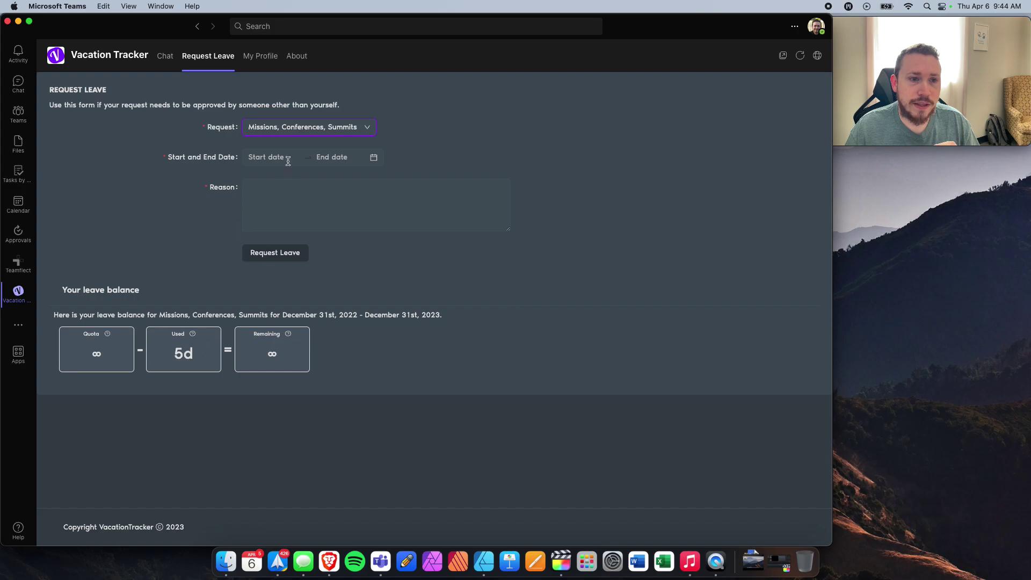
left_click(297, 129)
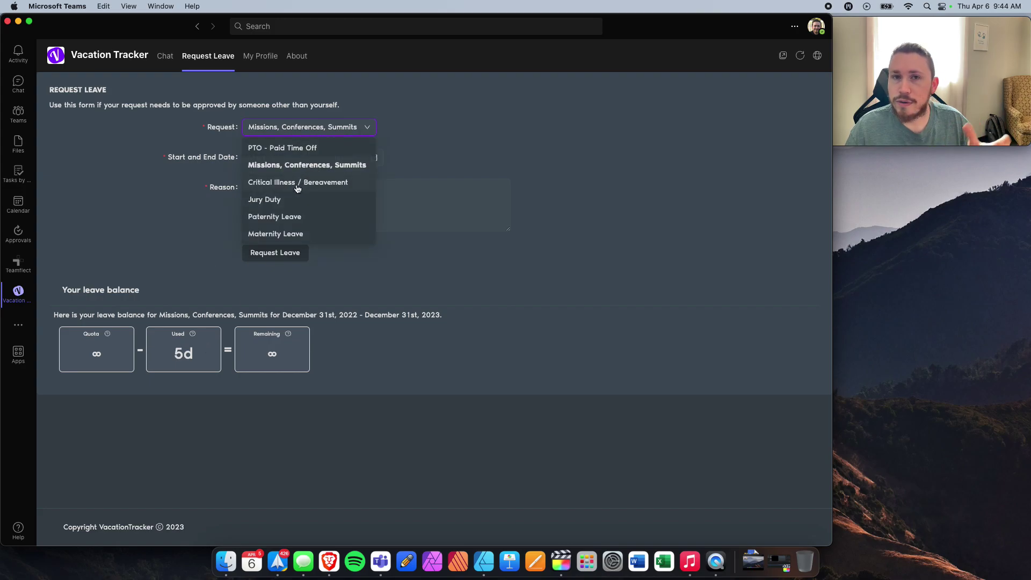
left_click(159, 193)
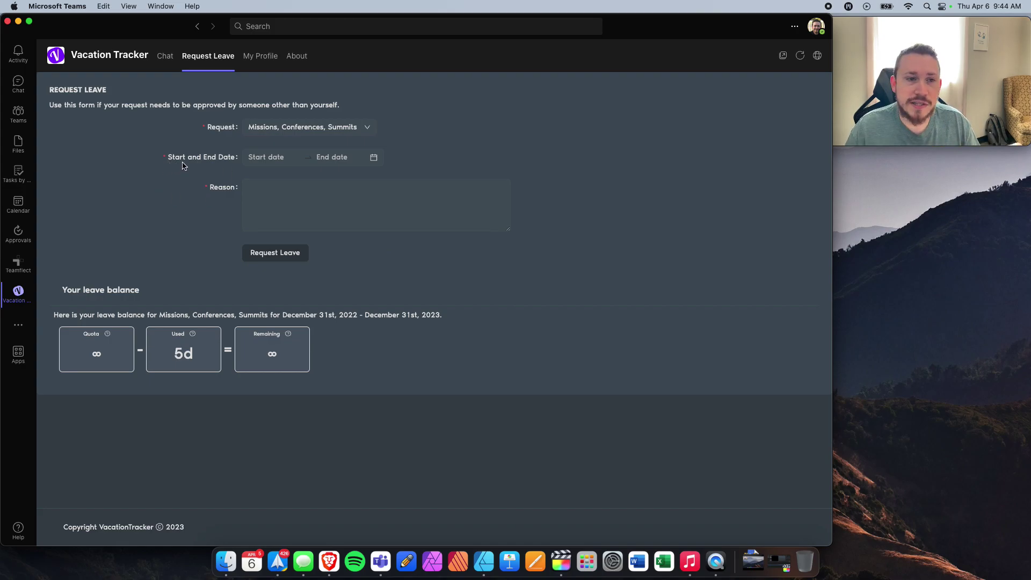
Step: Review My Profile: three scheduled PTO leaves, 12d of 35d PTO, Missions and Bereavement quotas
left_click(259, 56)
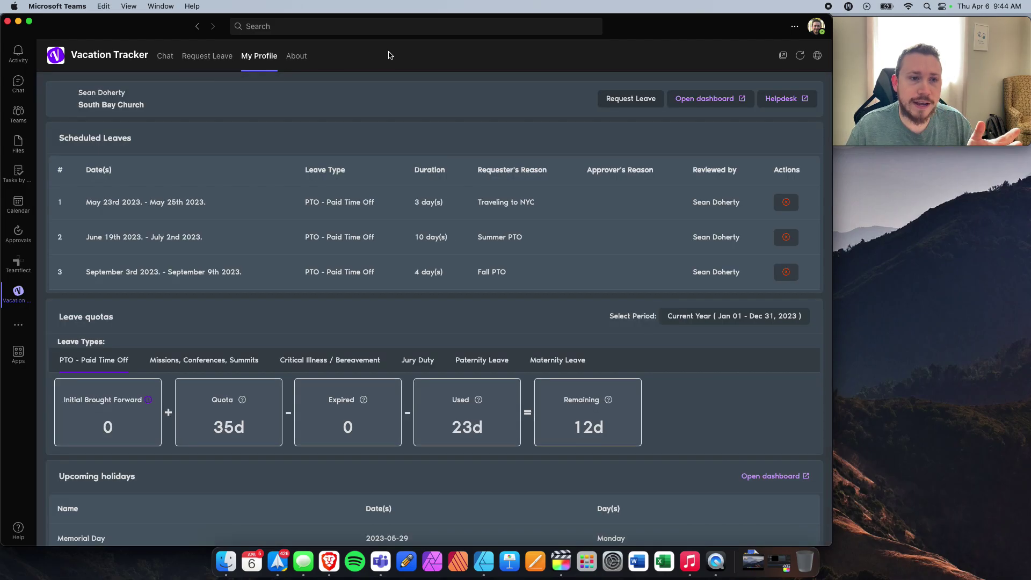
scroll(396, 225, "down", 5)
scroll(396, 225, "down", 2)
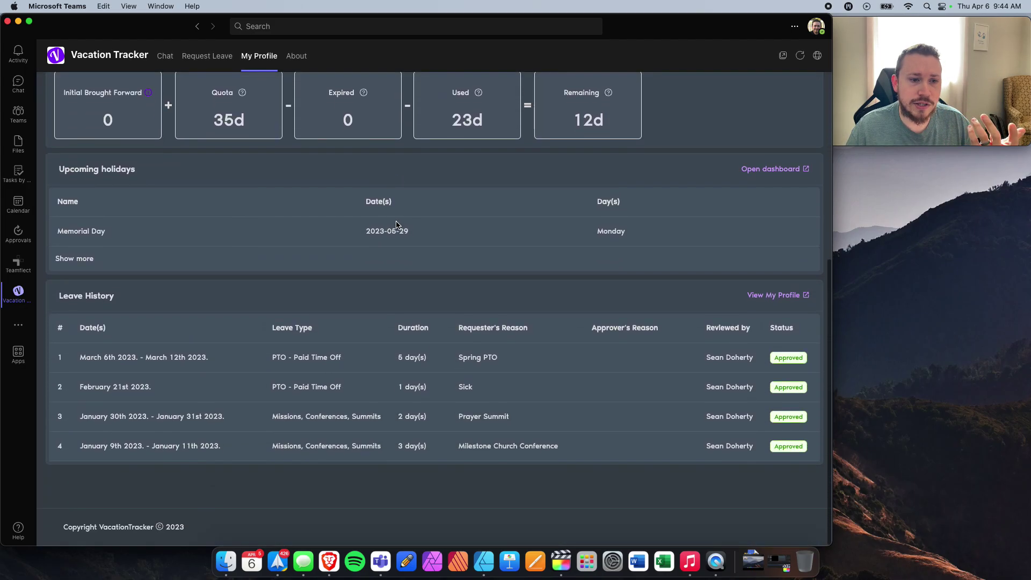
scroll(220, 366, "up", 6)
left_click(220, 367)
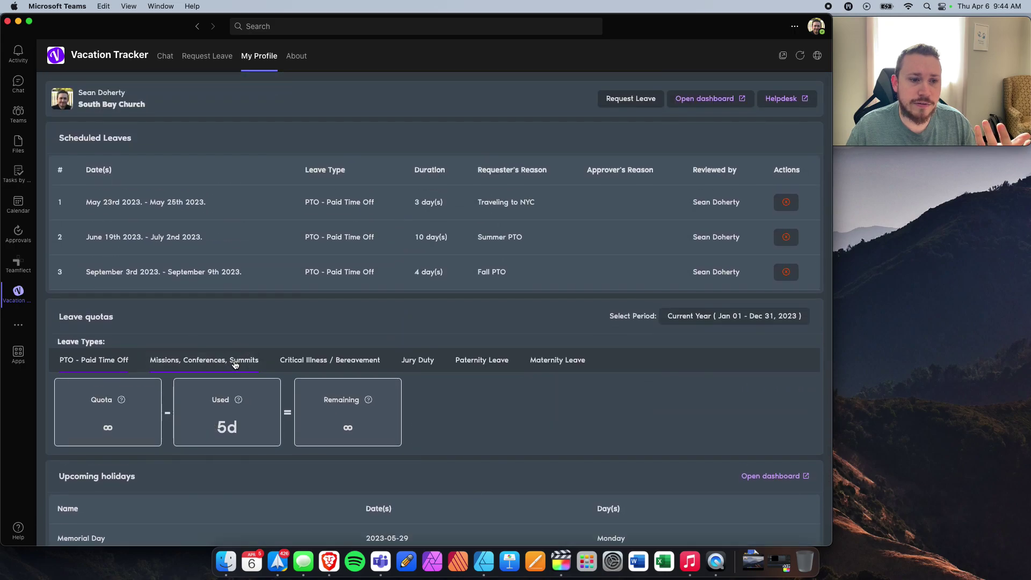
left_click(336, 364)
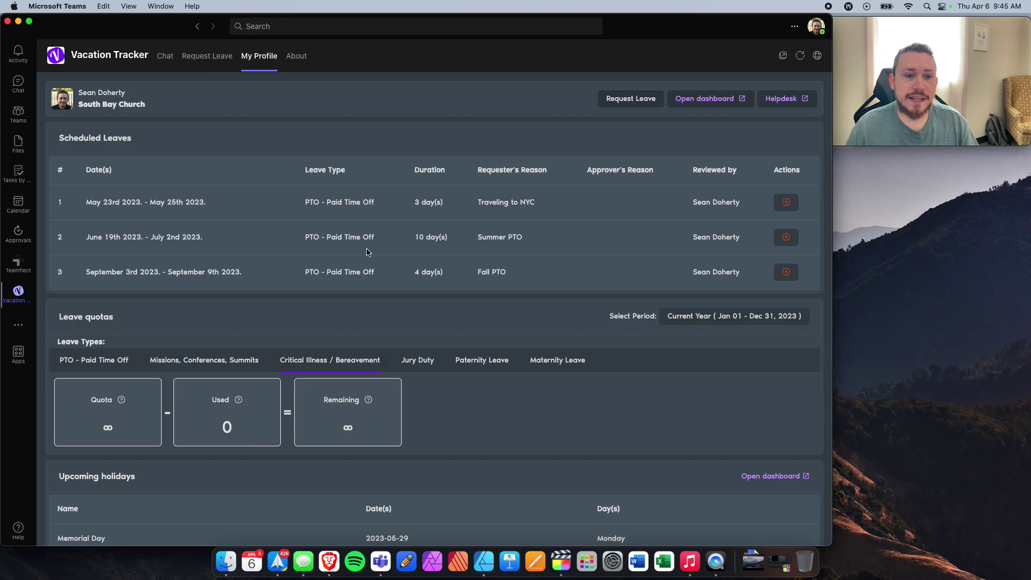
scroll(367, 252, "down", 5)
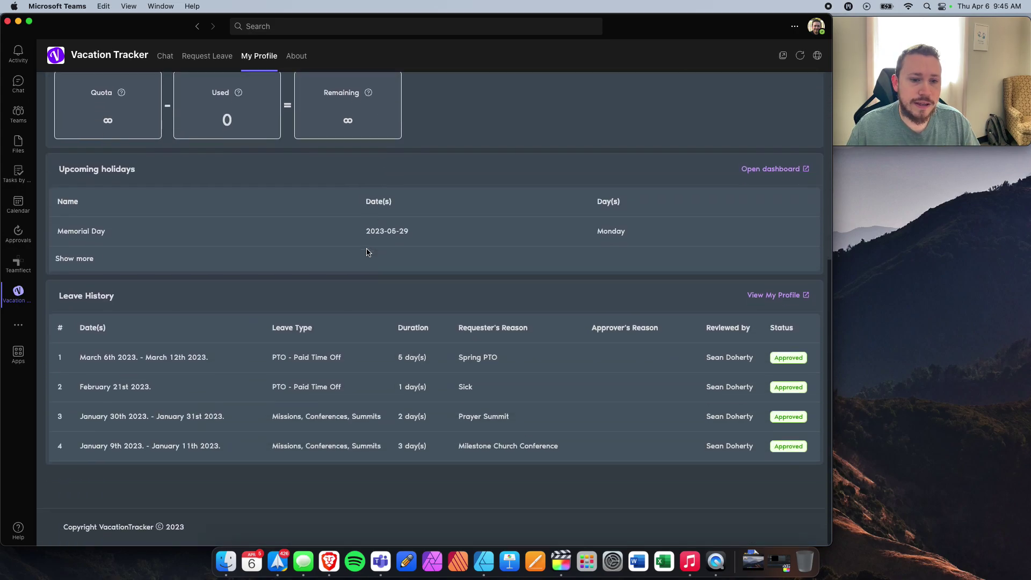
scroll(367, 252, "up", 1)
scroll(367, 252, "up", 5)
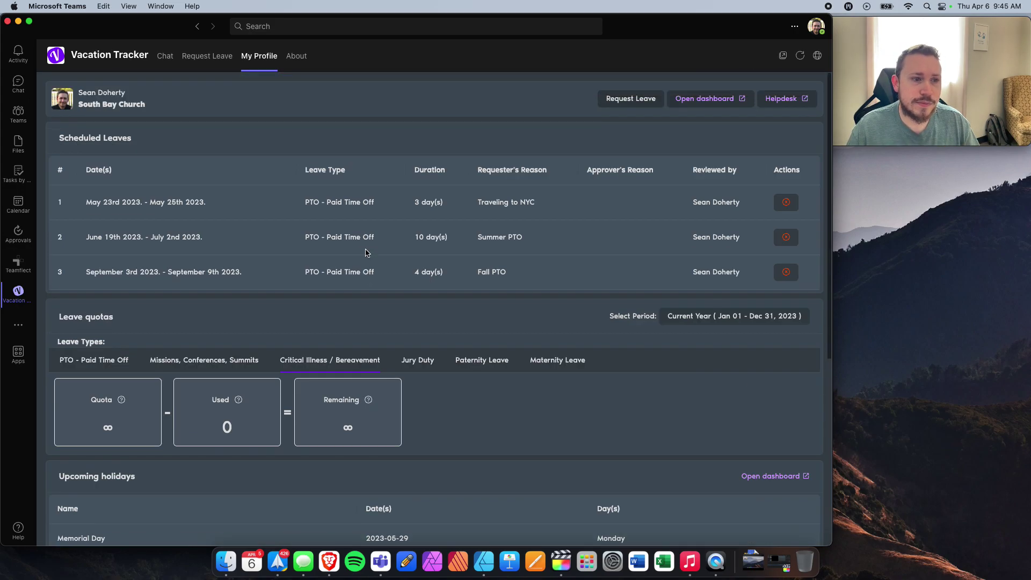
Step: Read the Vacation Tracker About description, then return to its Chat
left_click(299, 57)
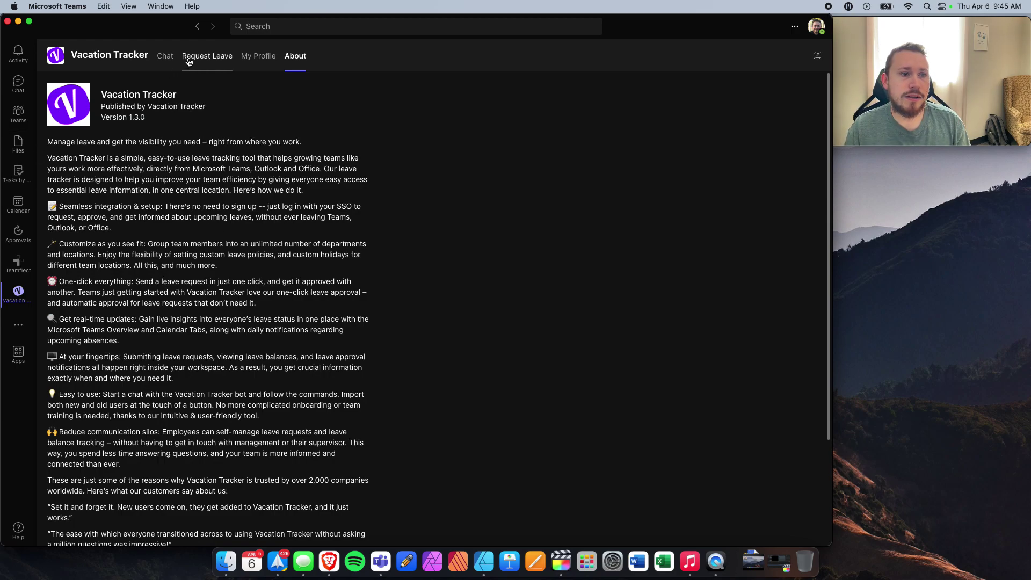
left_click(166, 58)
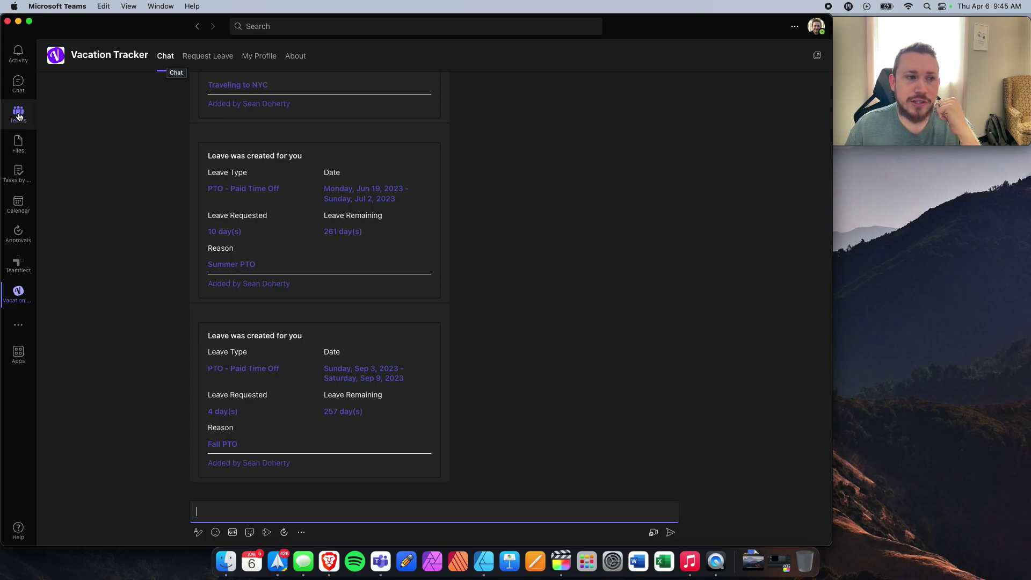
Step: Browse South Bay Staff General's posts and Event Calendar, then show its PTO Vacation Tracker tab
left_click(19, 117)
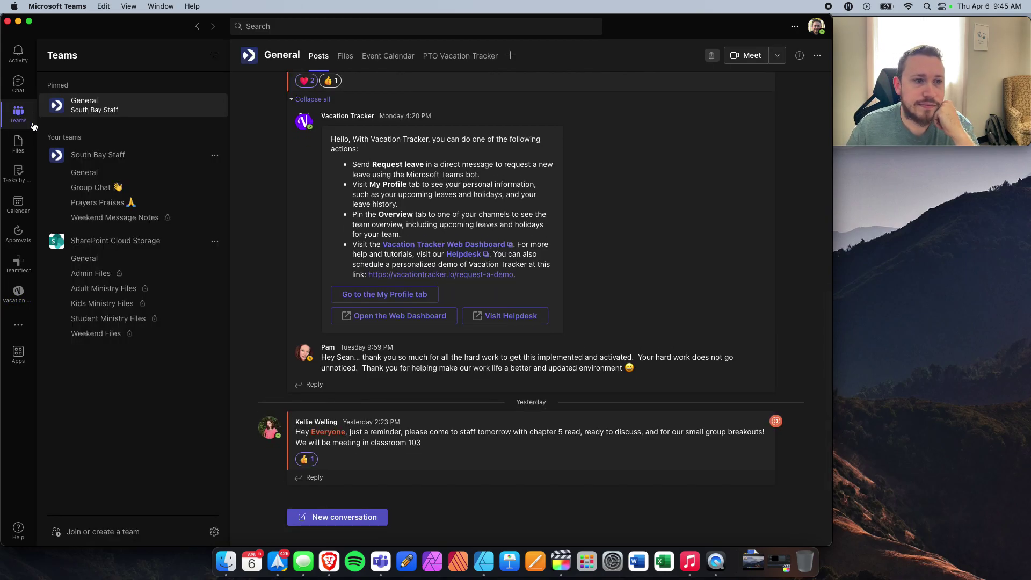
left_click(84, 173)
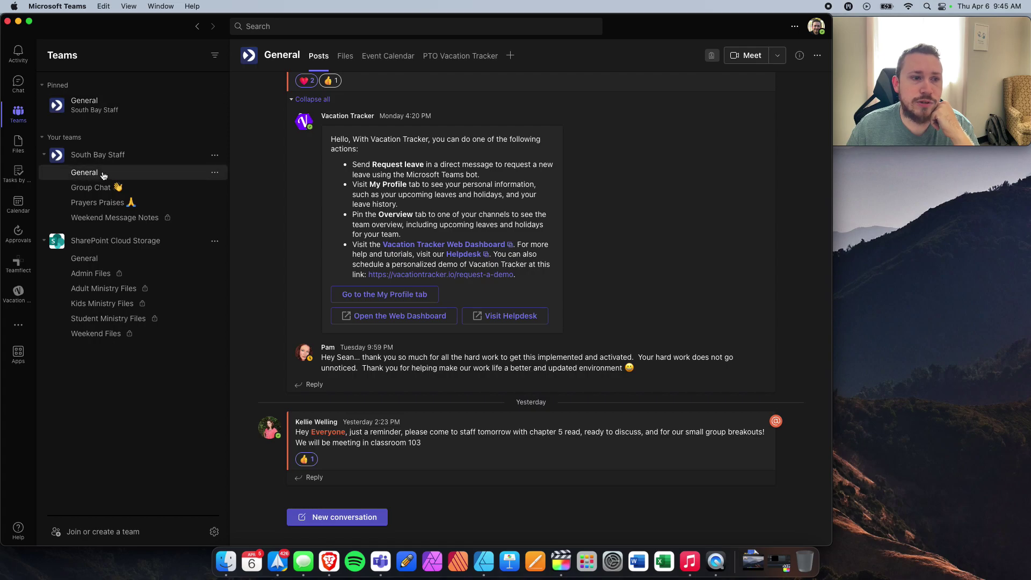
left_click(111, 173)
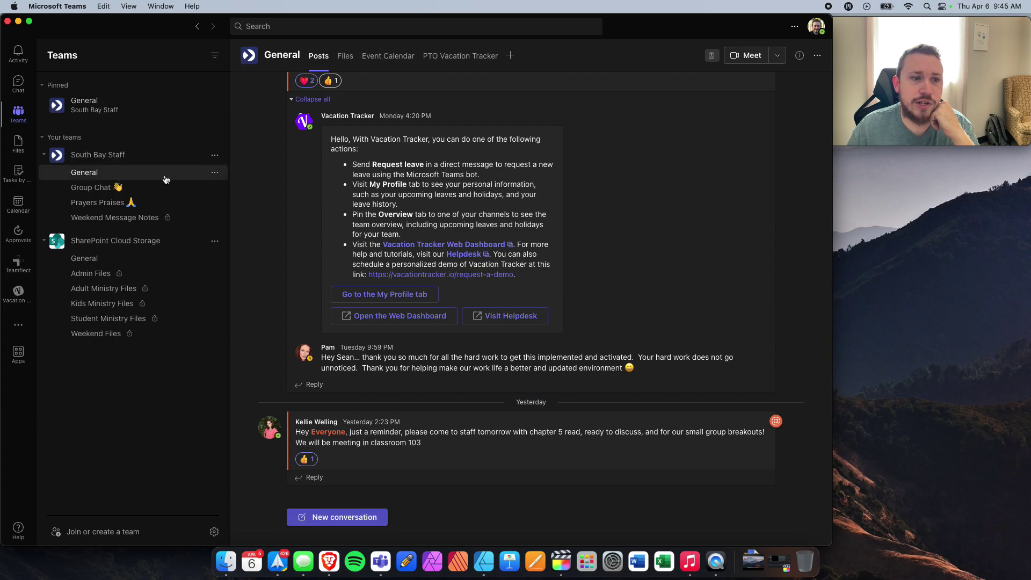
scroll(274, 210, "up", 15)
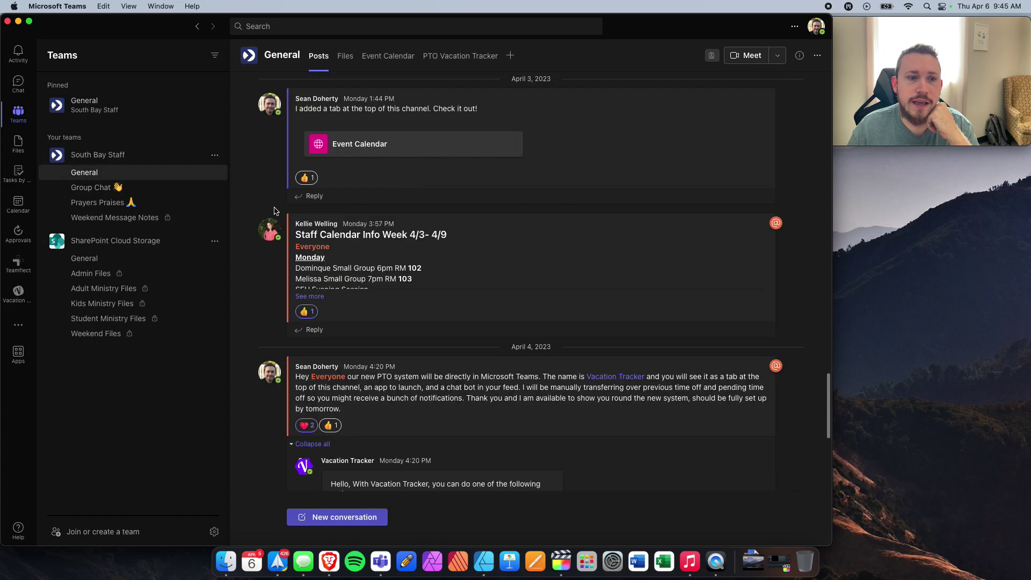
scroll(275, 210, "up", 5)
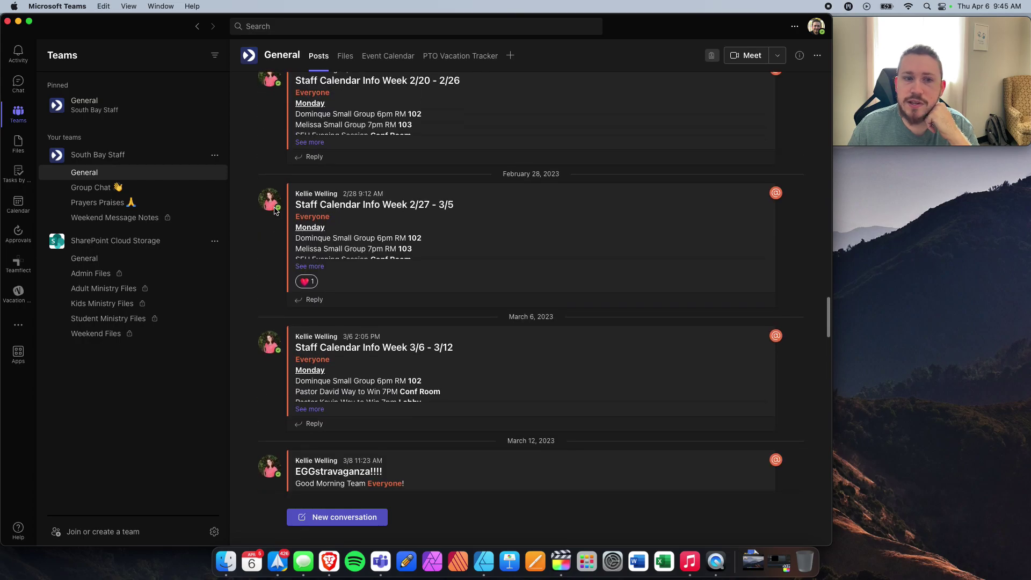
scroll(274, 211, "down", 6)
scroll(274, 210, "down", 2)
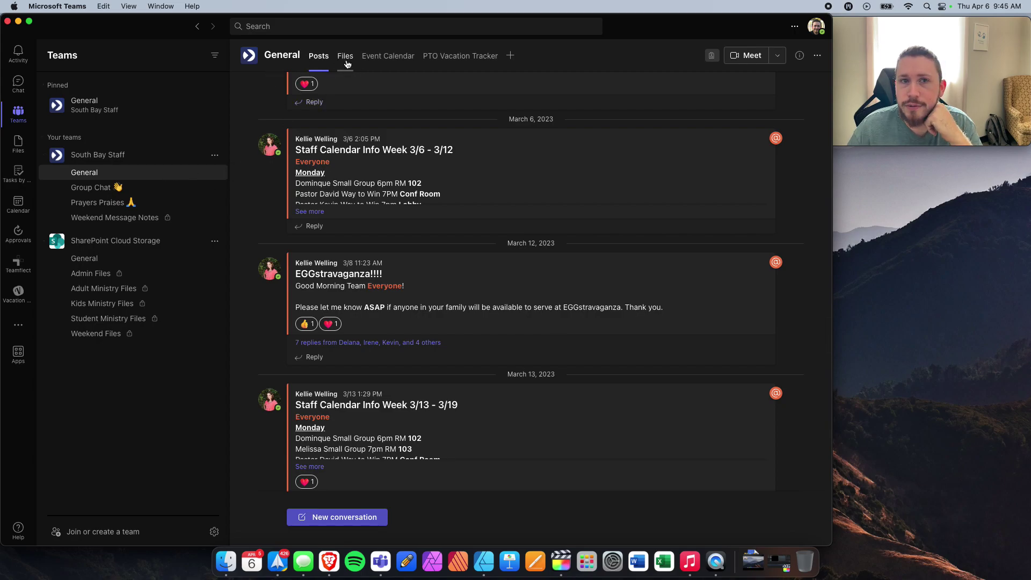
left_click(391, 65)
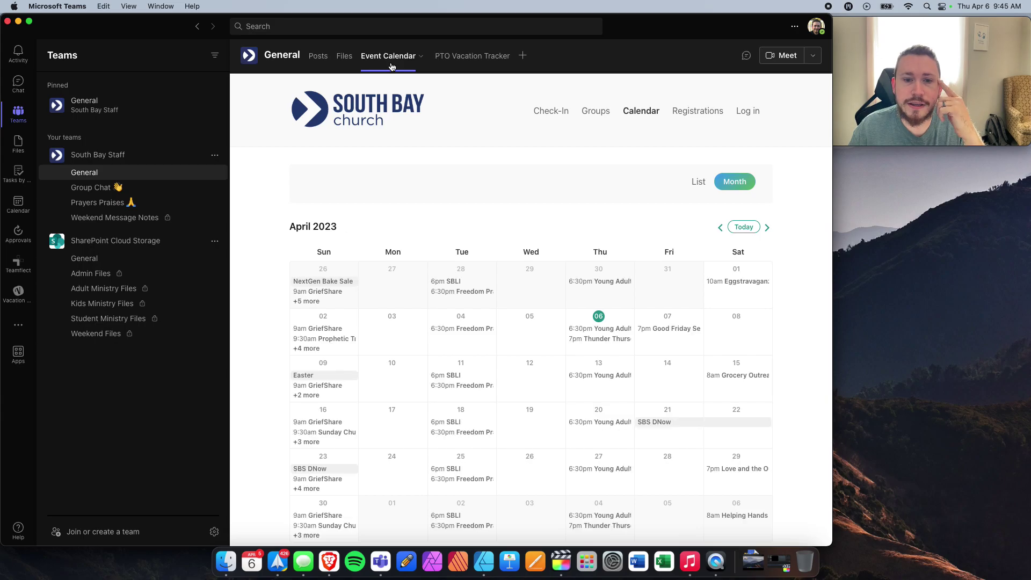
left_click(458, 64)
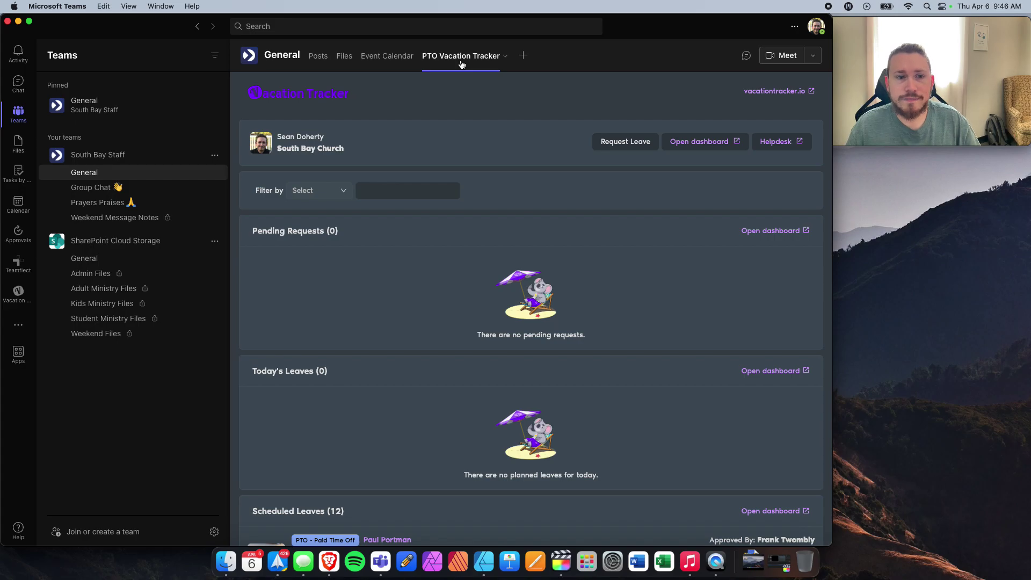
scroll(628, 288, "down", 3)
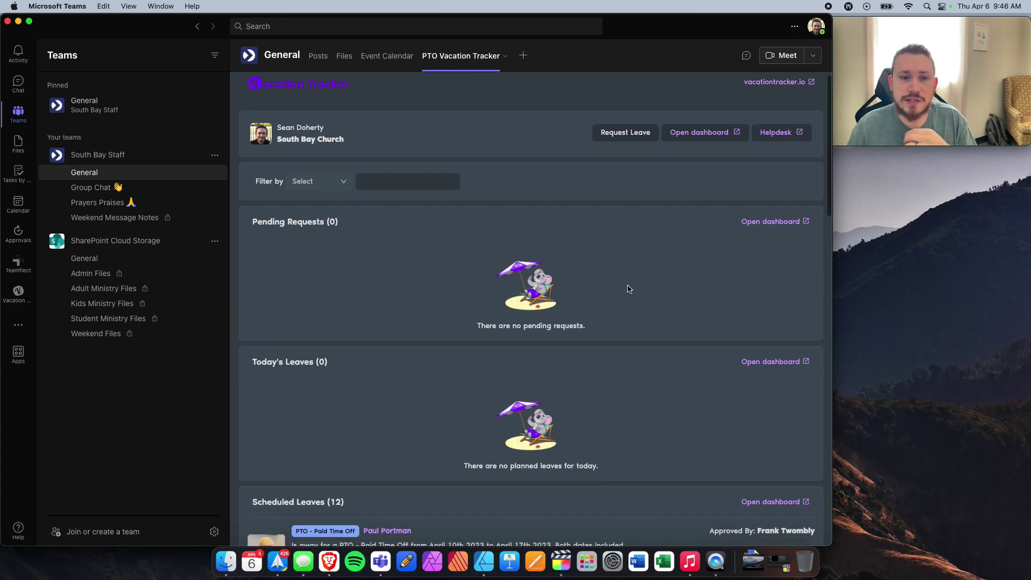
scroll(481, 383, "down", 5)
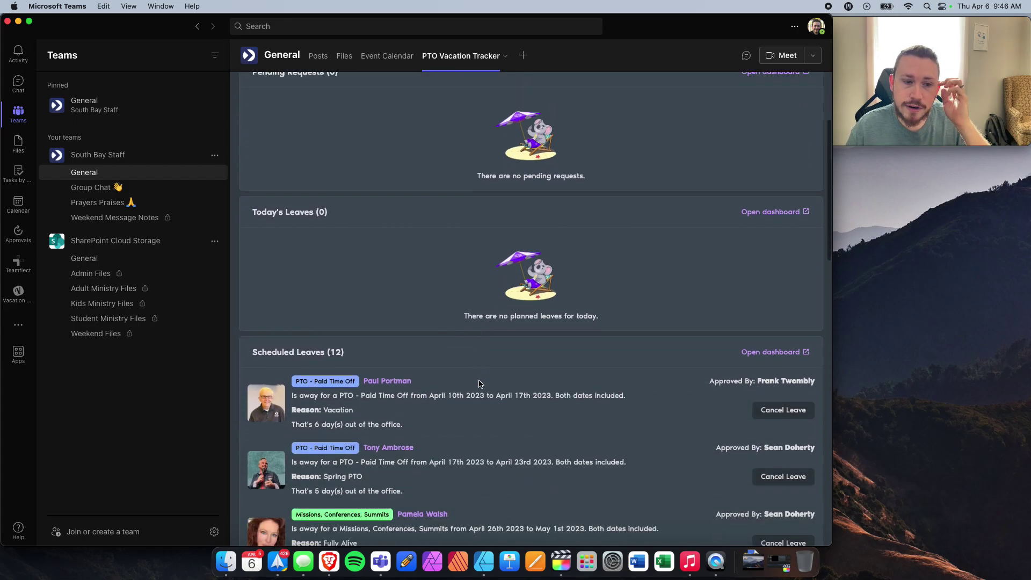
scroll(480, 382, "down", 5)
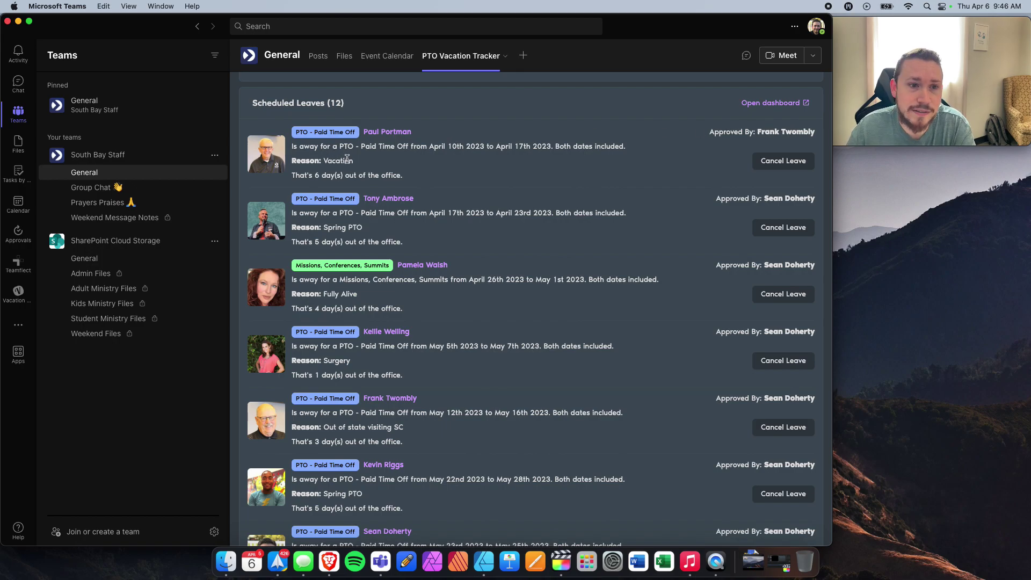
scroll(348, 158, "down", 2)
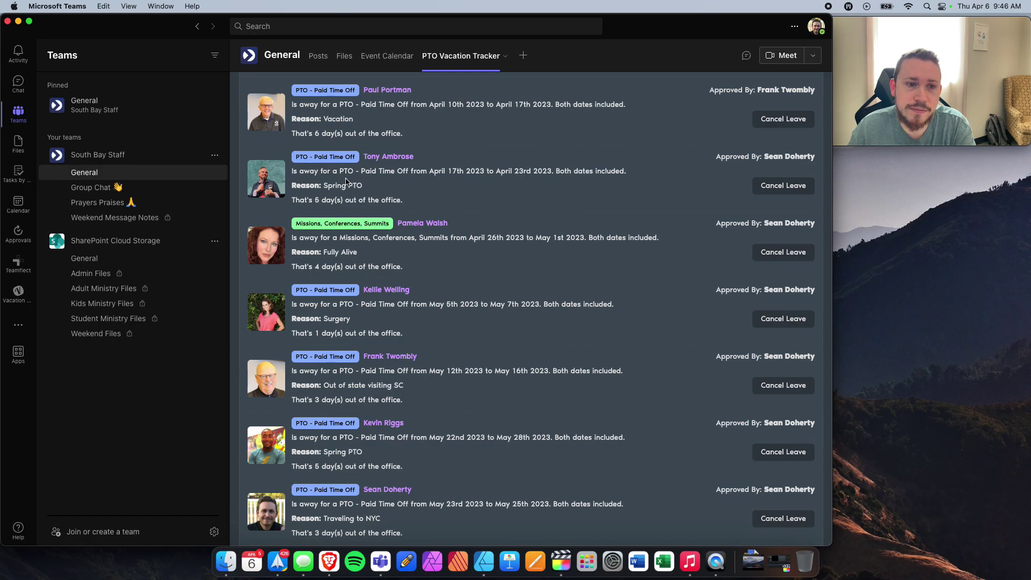
scroll(348, 180, "down", 1)
scroll(348, 180, "down", 3)
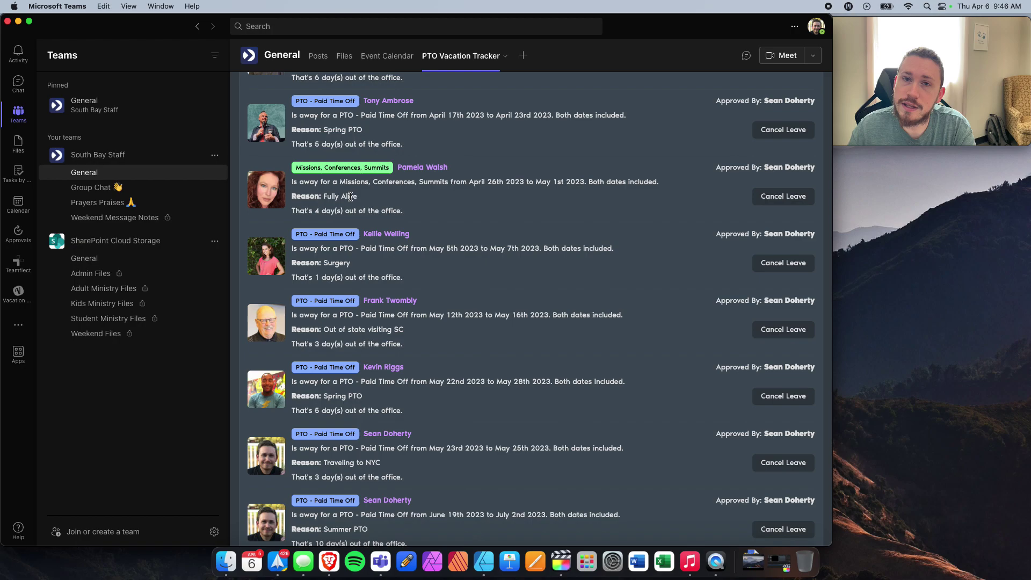
scroll(376, 202, "down", 2)
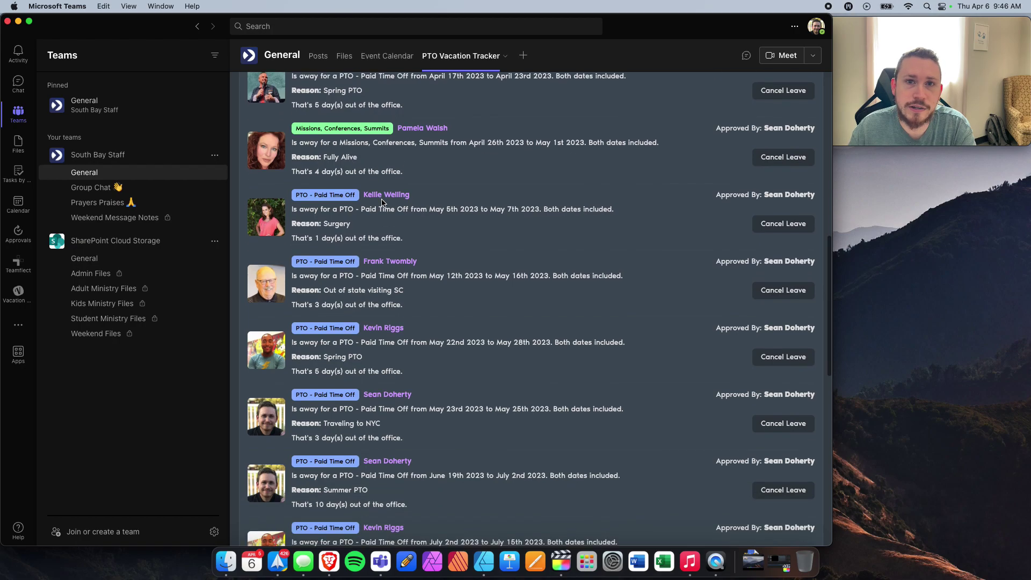
scroll(382, 202, "down", 10)
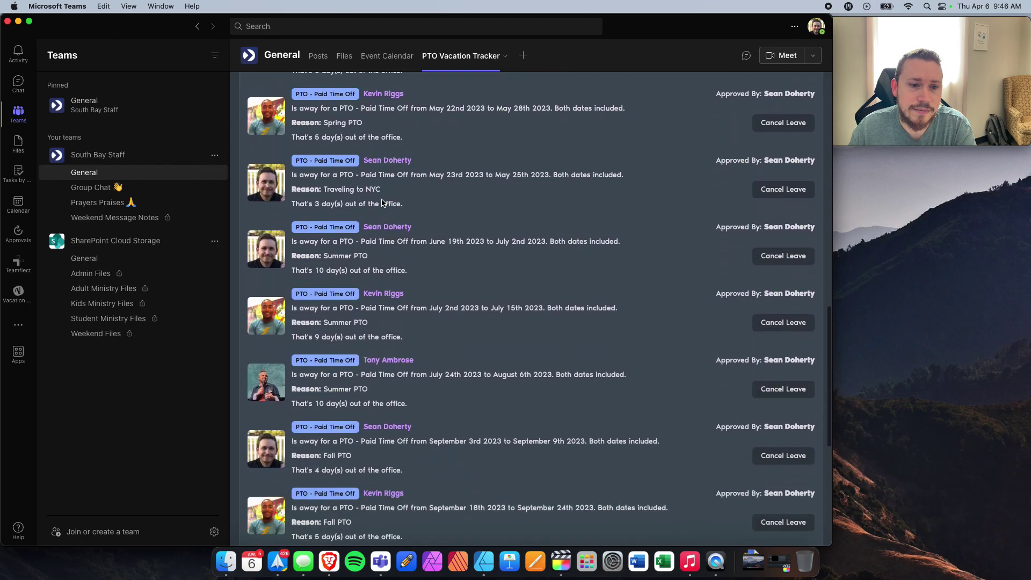
scroll(382, 202, "down", 5)
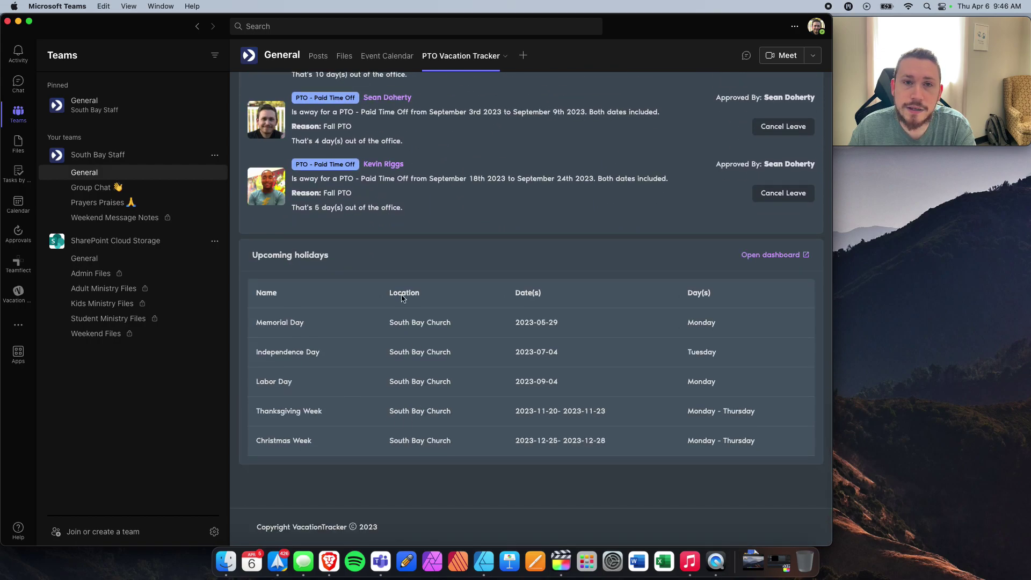
scroll(404, 293, "up", 20)
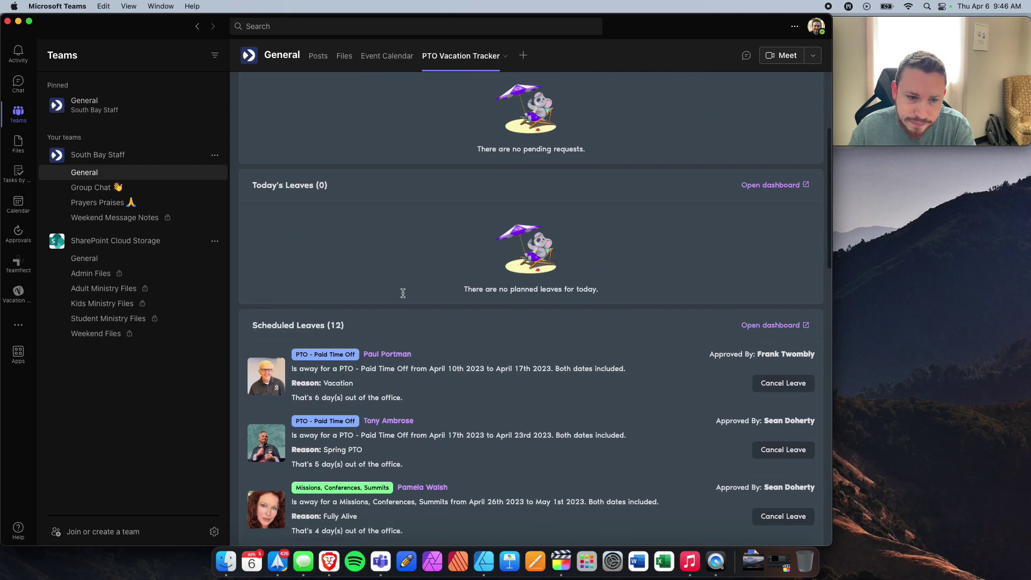
scroll(403, 293, "down", 5)
scroll(404, 296, "up", 5)
scroll(404, 296, "down", 5)
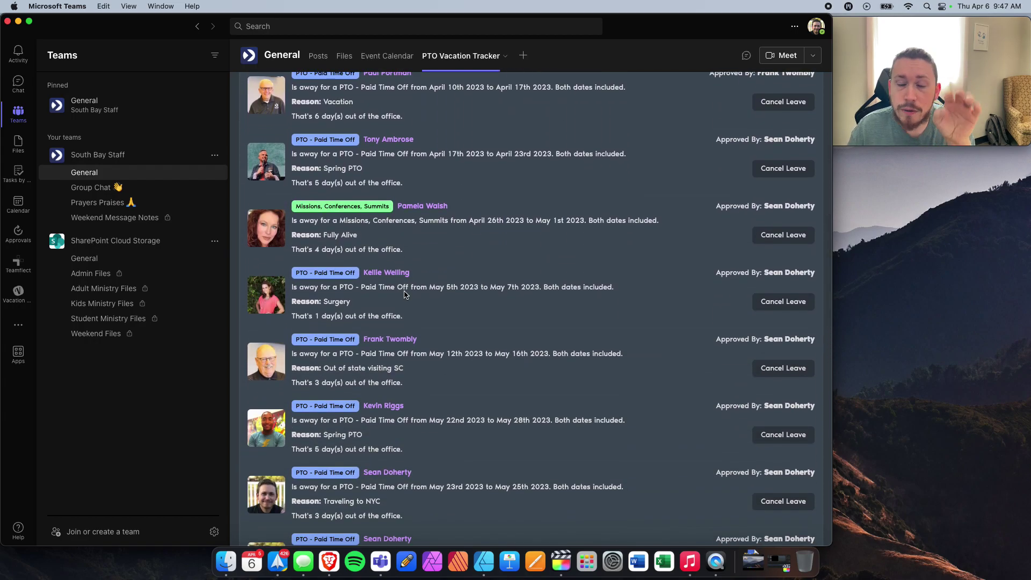
scroll(404, 291, "down", 6)
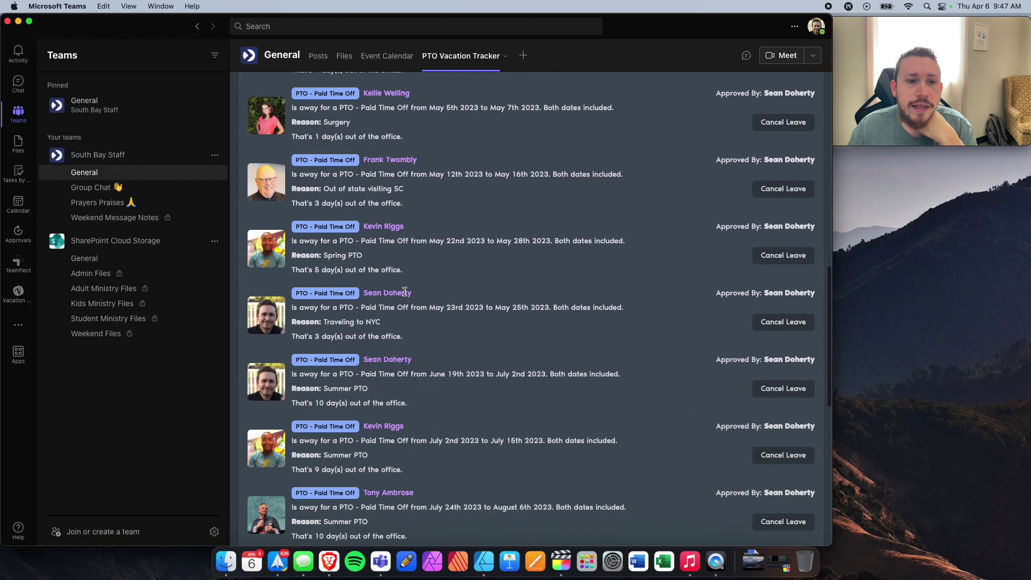
scroll(405, 291, "up", 8)
scroll(405, 292, "up", 1)
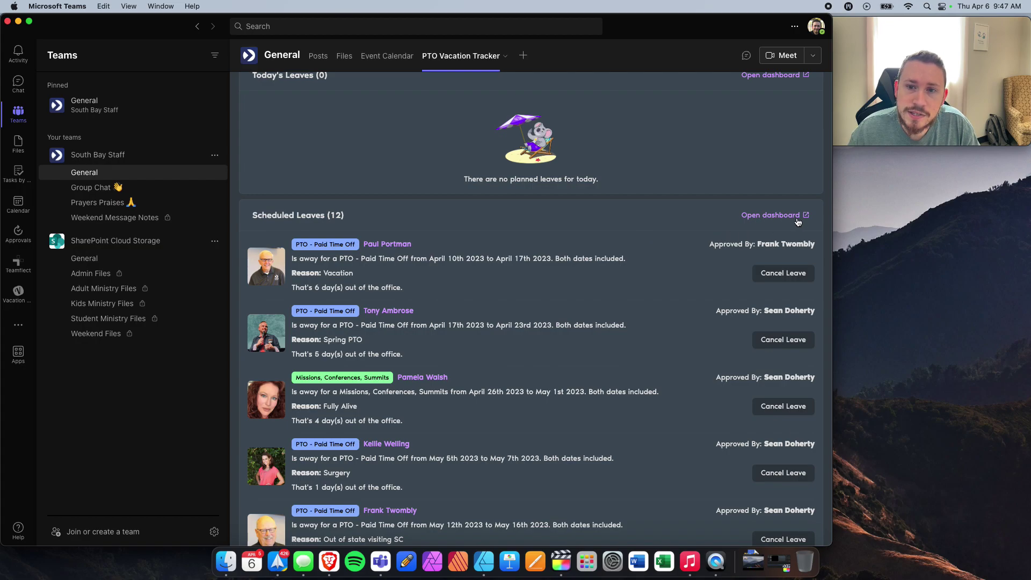
Step: Launch the Vacation Tracker web dashboard in Brave from Scheduled Leaves
left_click(760, 218)
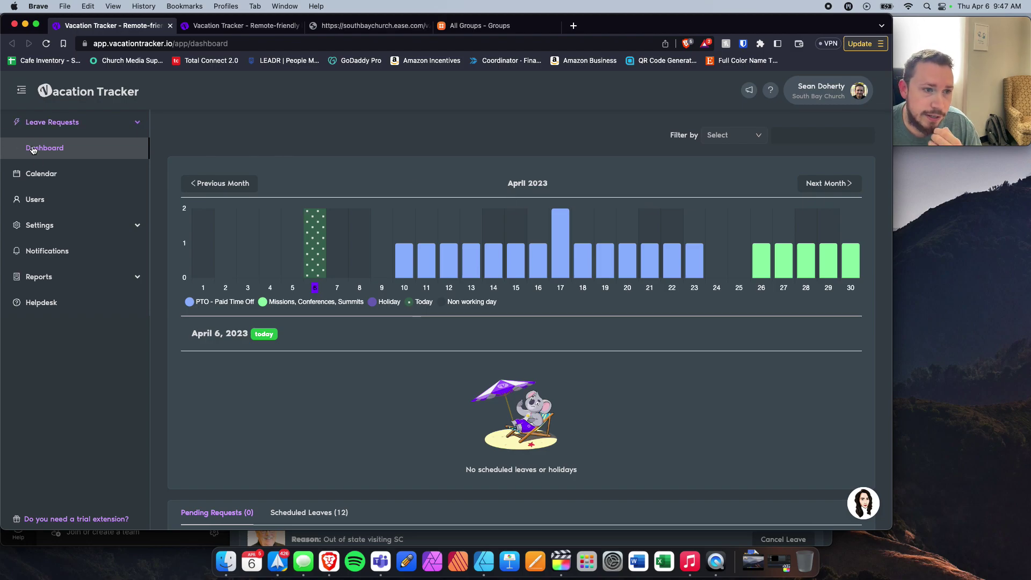
Step: Show the April 2023 month calendar with employees' PTO and Missions leave bars
left_click(48, 175)
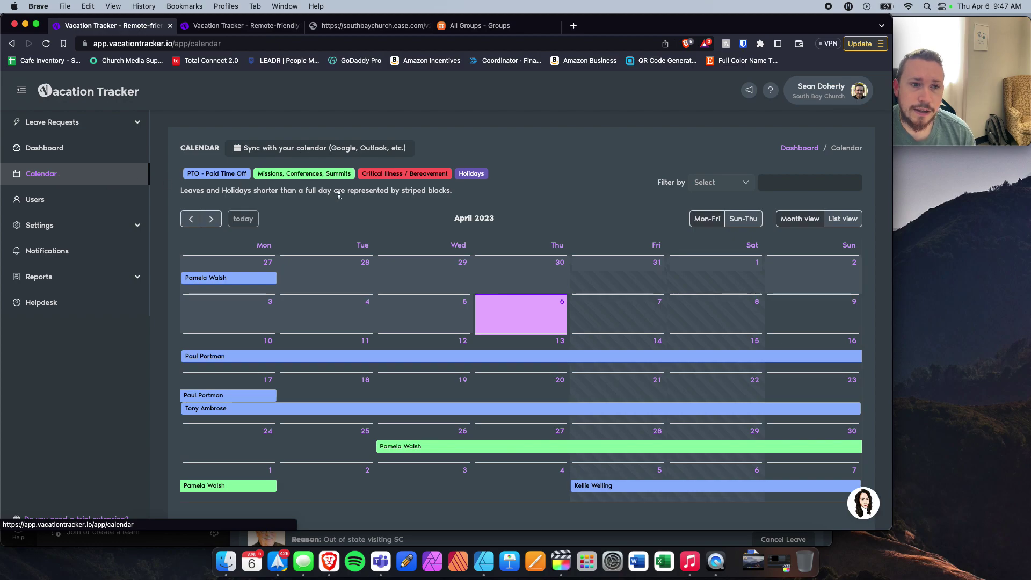
scroll(502, 212, "down", 2)
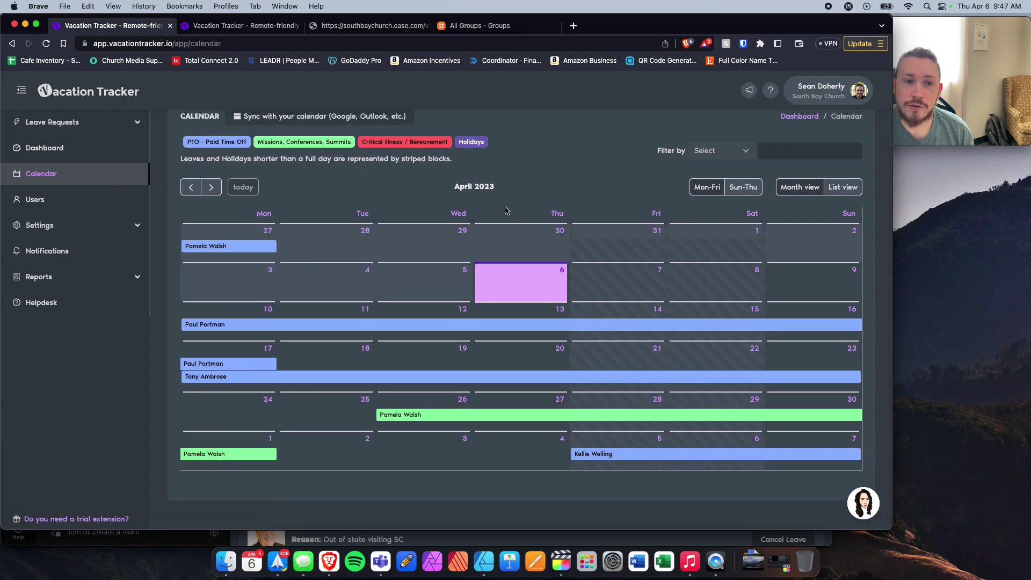
scroll(505, 211, "up", 2)
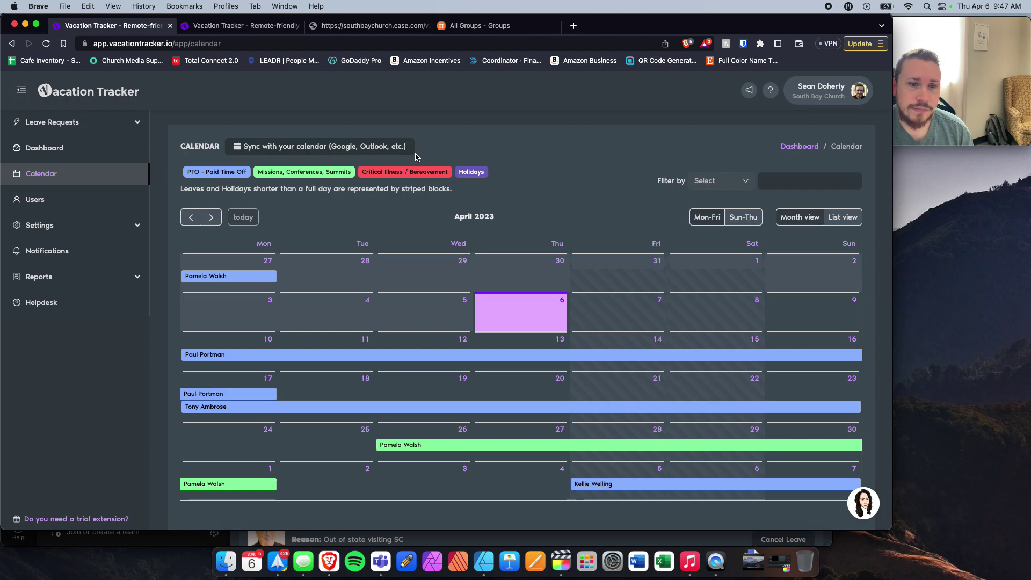
scroll(574, 160, "down", 2)
scroll(573, 160, "down", 1)
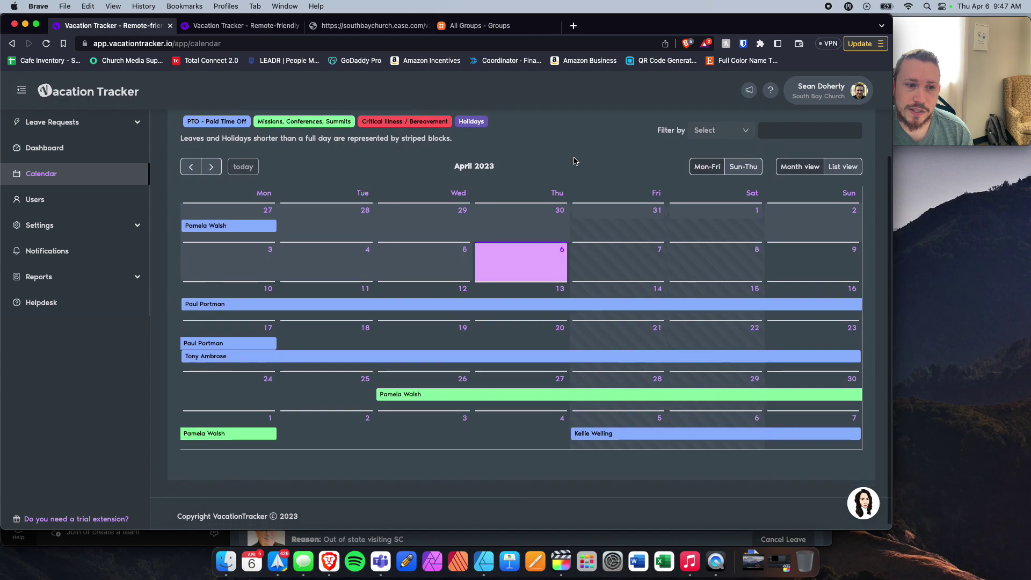